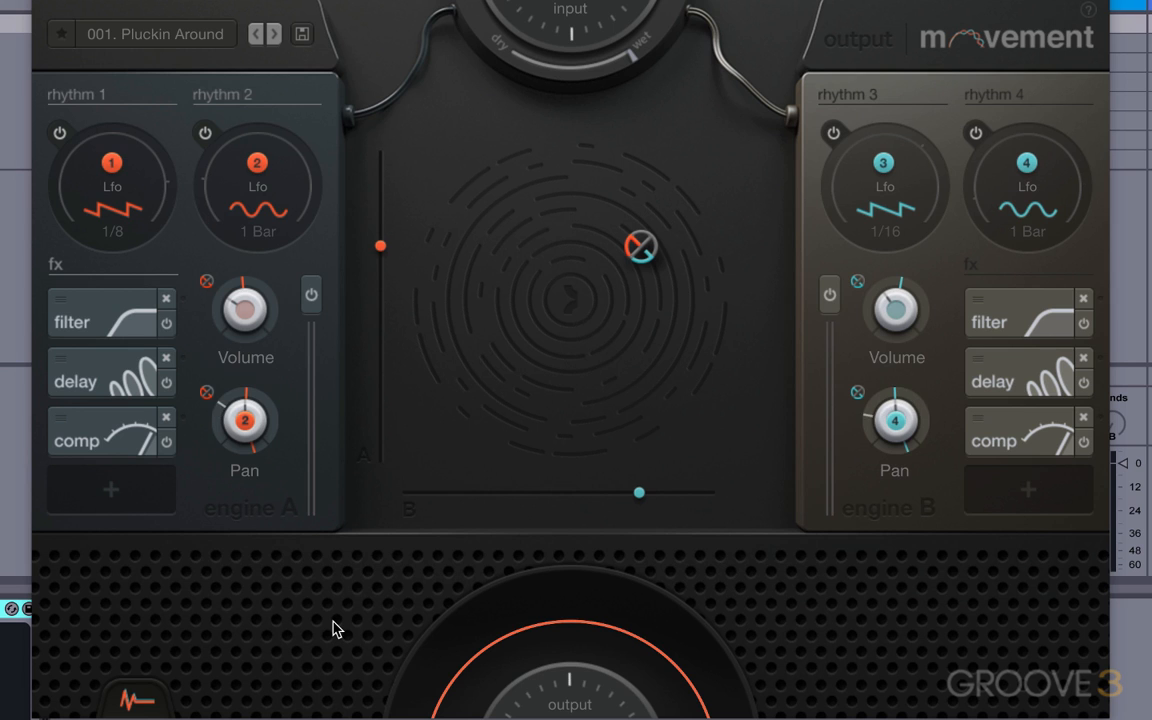
- Load the preset 010. Saw Pumper and advance through the presets one by one up to 015. Drama Impact
{"action": "left_click", "coordinate": [146, 46]}
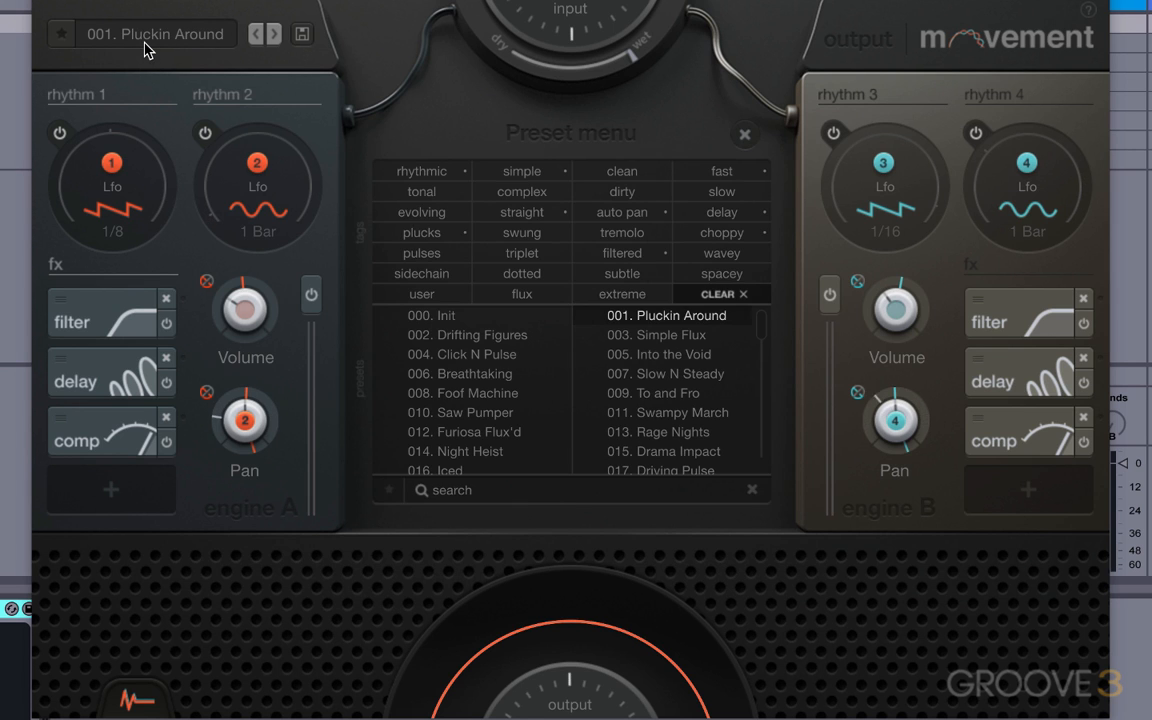
{"action": "left_click", "coordinate": [497, 410]}
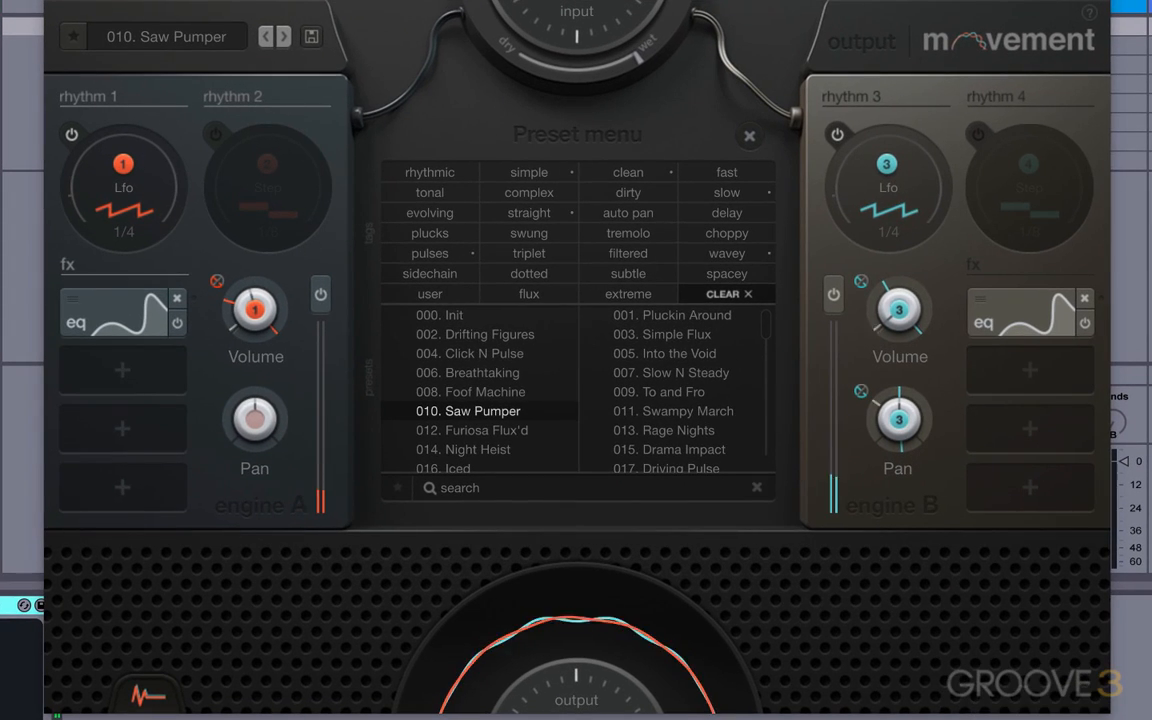
{"action": "left_click", "coordinate": [284, 36]}
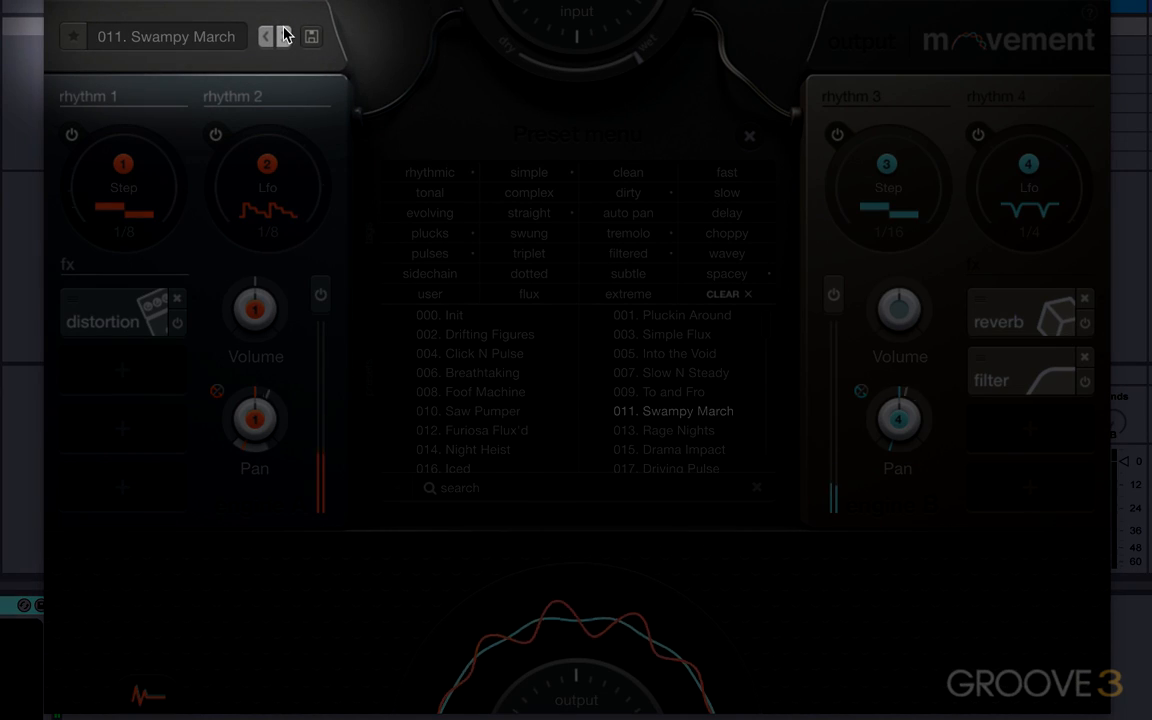
{"action": "left_click", "coordinate": [284, 36]}
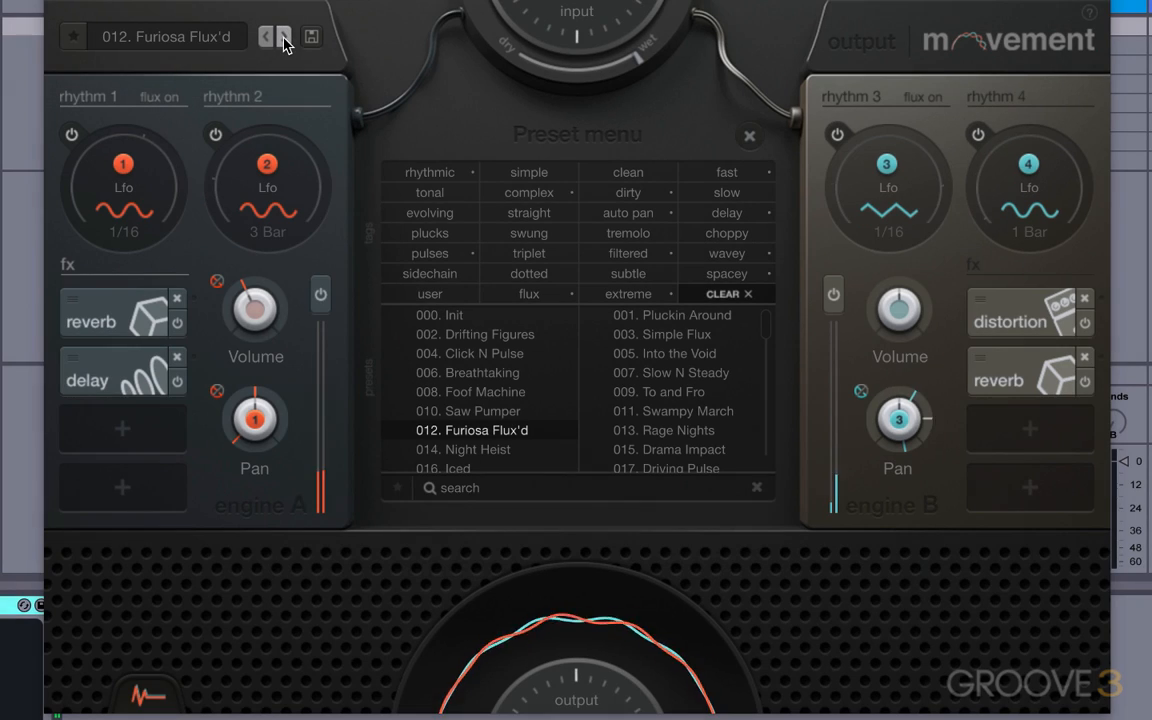
{"action": "left_click", "coordinate": [284, 36]}
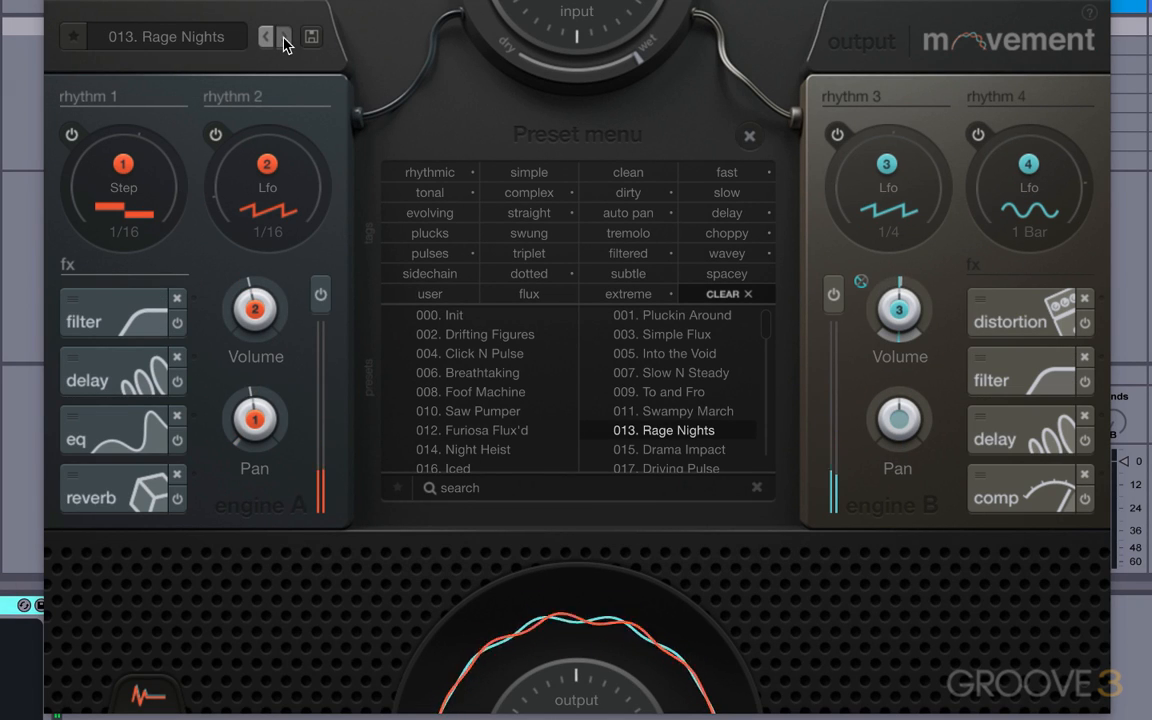
{"action": "left_click", "coordinate": [284, 36]}
{"action": "left_click", "coordinate": [284, 36]}
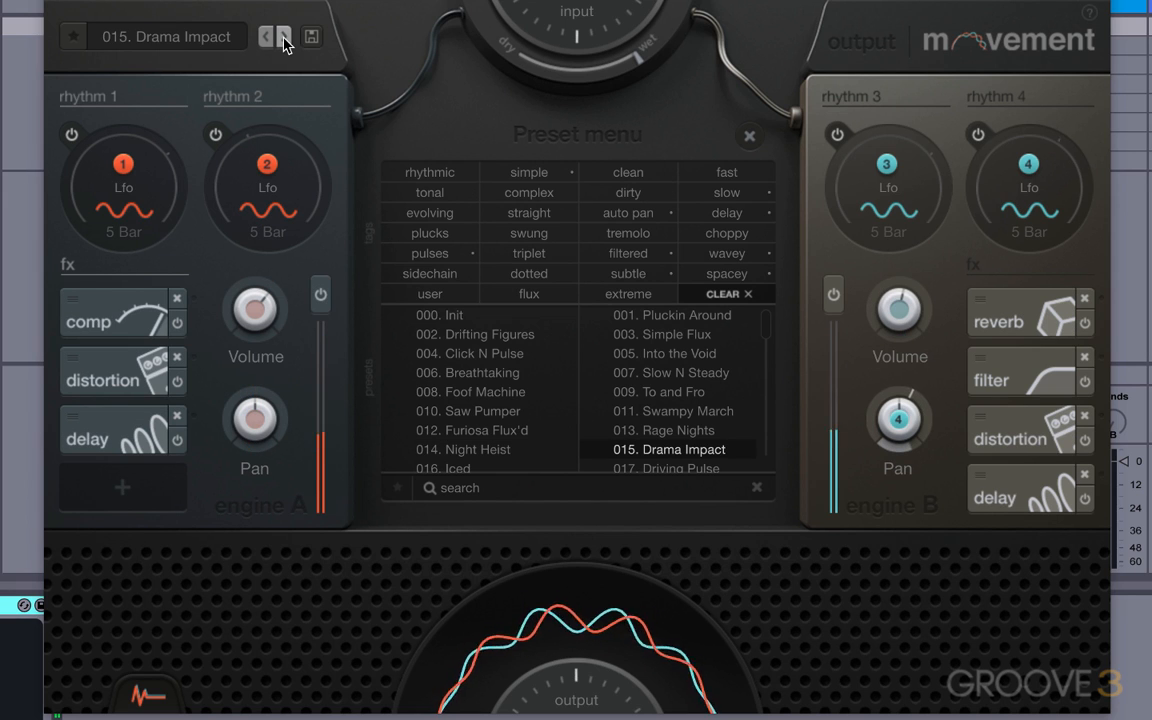
- Filter the presets by the plucks and evolving tags and load 200. Phase Chasers
{"action": "left_click", "coordinate": [425, 238]}
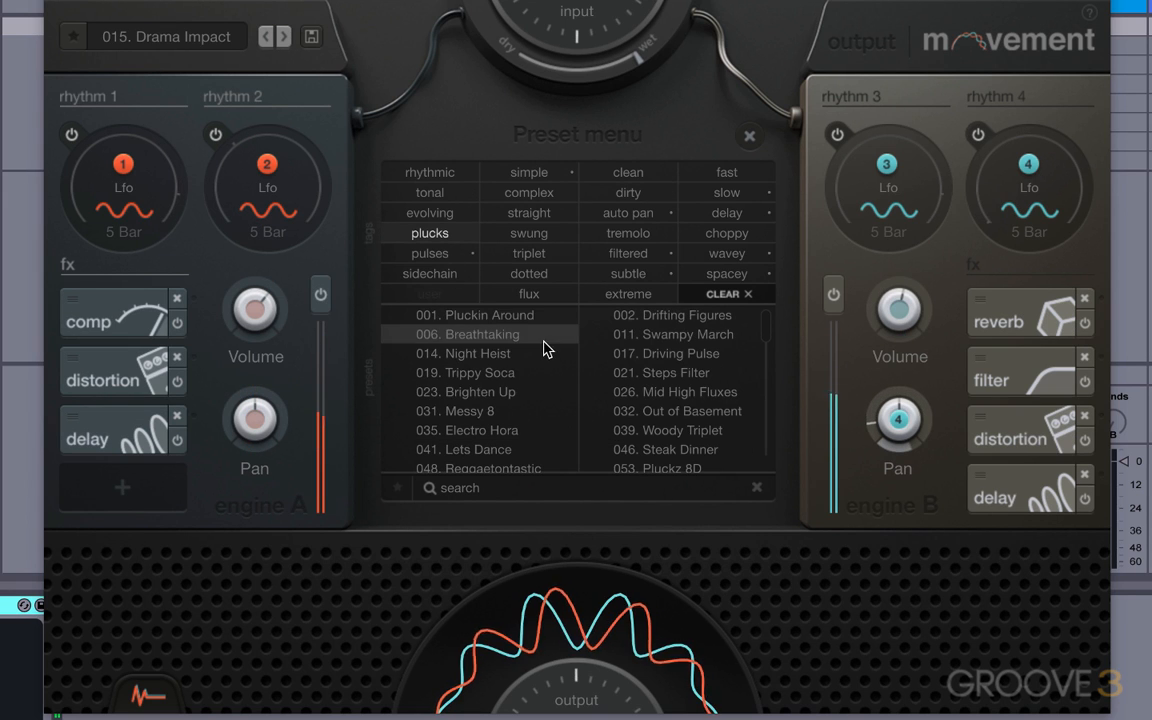
{"action": "left_click", "coordinate": [420, 208]}
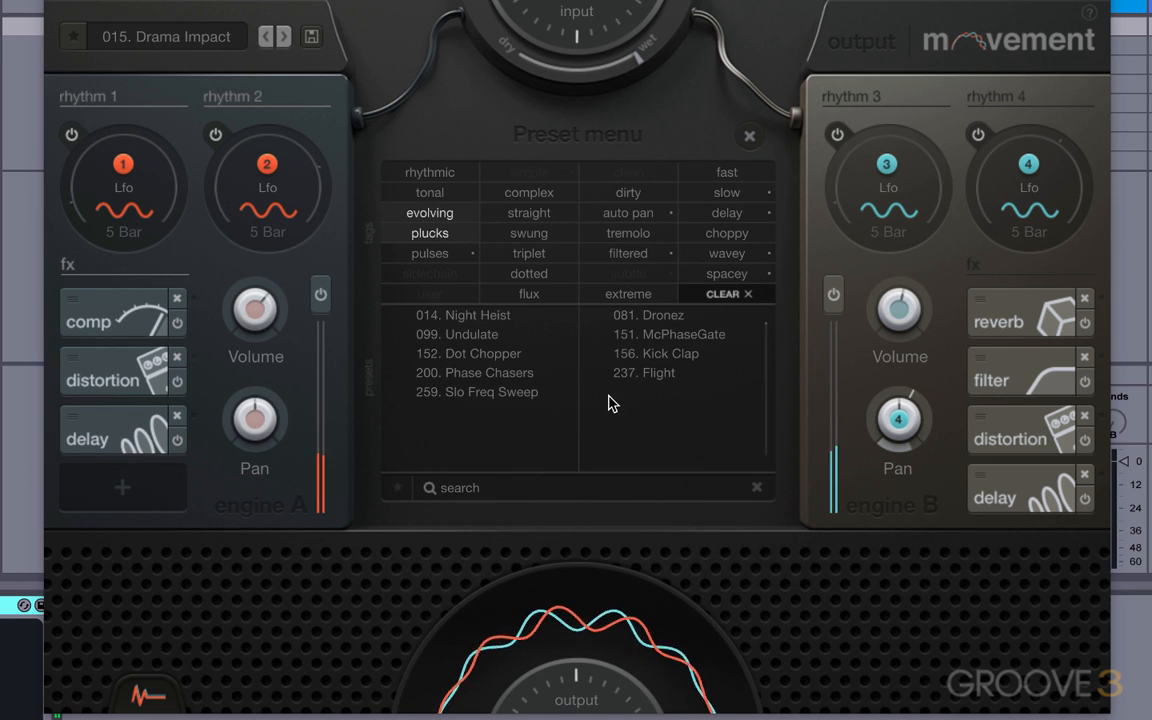
{"action": "left_click", "coordinate": [540, 372]}
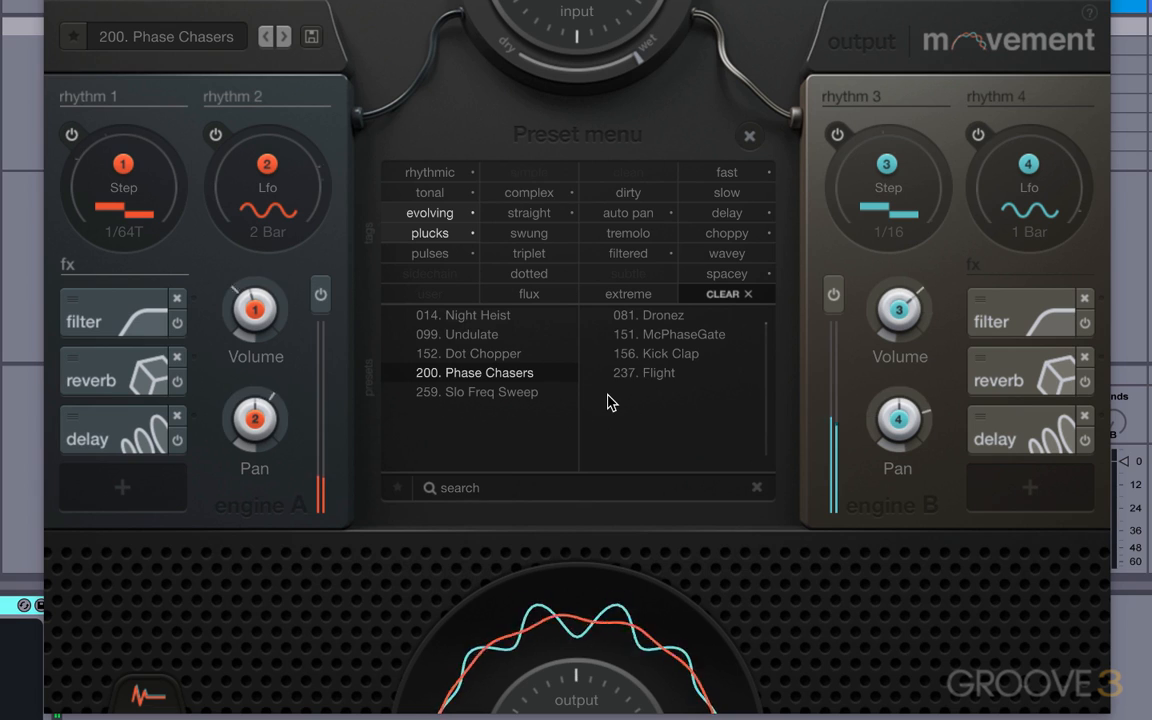
- Clear the tag filters and load the preset 008. Foof Machine
{"action": "left_click", "coordinate": [716, 294]}
{"action": "double_click", "coordinate": [676, 468]}
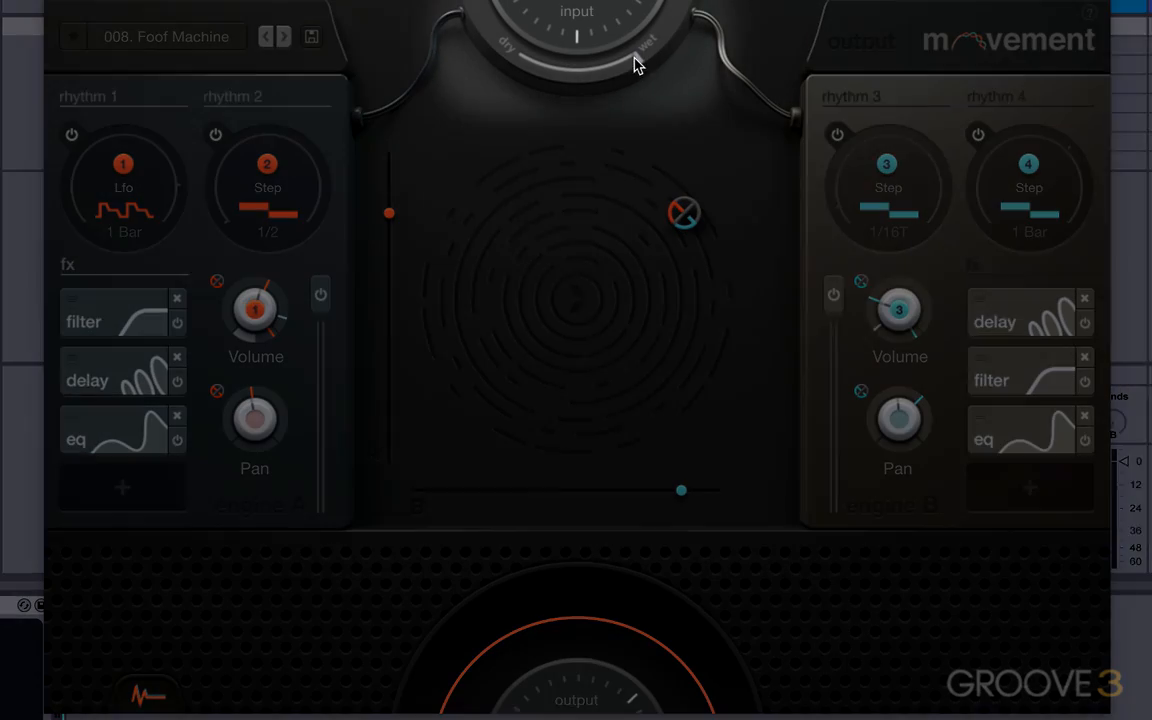
- Sweep the global mix balance to dry and back towards wet, leaving it about halfway
{"action": "left_click_drag", "start_coordinate": [634, 57], "coordinate": [432, 1]}
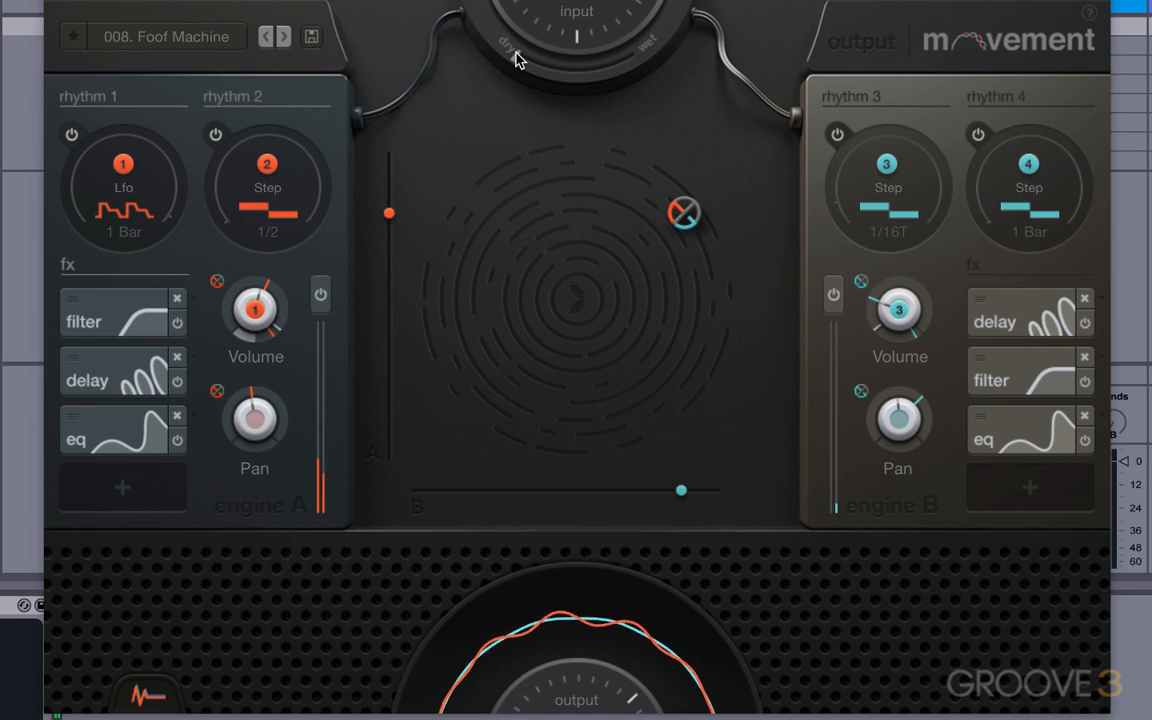
{"action": "mouse_move", "coordinate": [517, 60]}
{"action": "left_mouse_down"}
{"action": "mouse_move", "coordinate": [617, 98]}
{"action": "mouse_move", "coordinate": [568, 80]}
{"action": "left_mouse_up"}
{"action": "left_click_drag", "start_coordinate": [671, 93], "coordinate": [750, 88]}
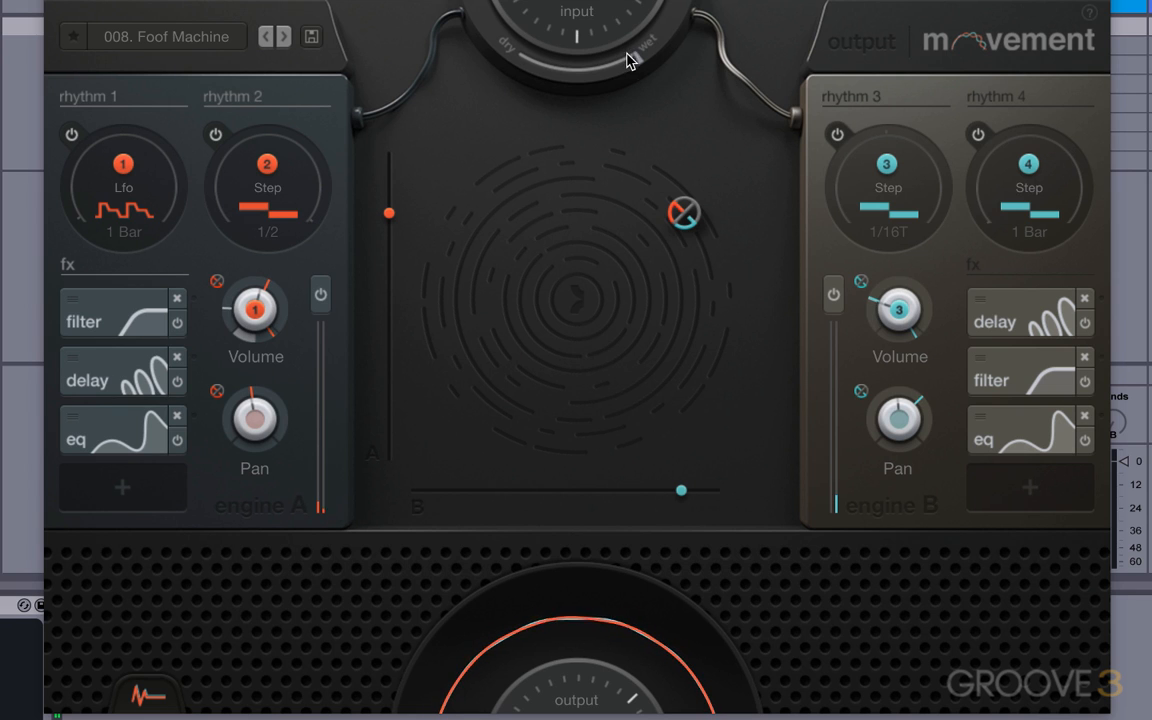
{"action": "left_click_drag", "start_coordinate": [635, 64], "coordinate": [605, 75]}
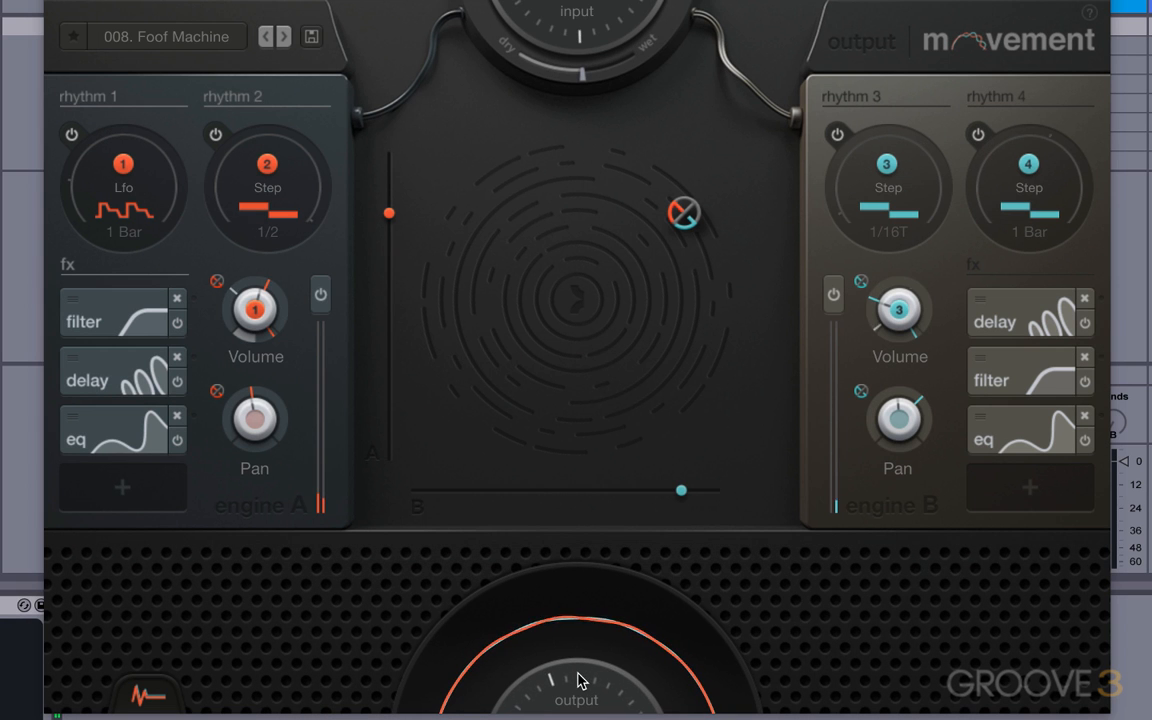
- Raise the output level to slightly above centre and turn up engine B's Volume knob a little
{"action": "scroll", "coordinate": [577, 673], "scroll_direction": "up", "scroll_amount": 5}
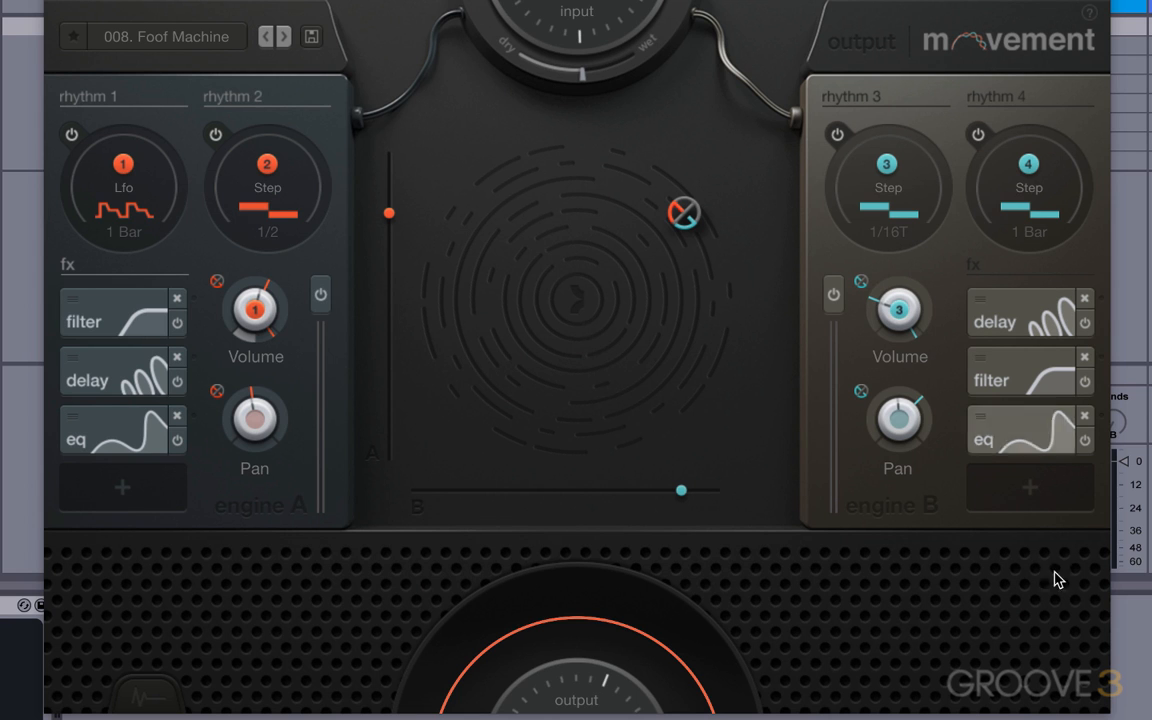
{"action": "left_click_drag", "start_coordinate": [912, 315], "coordinate": [911, 297]}
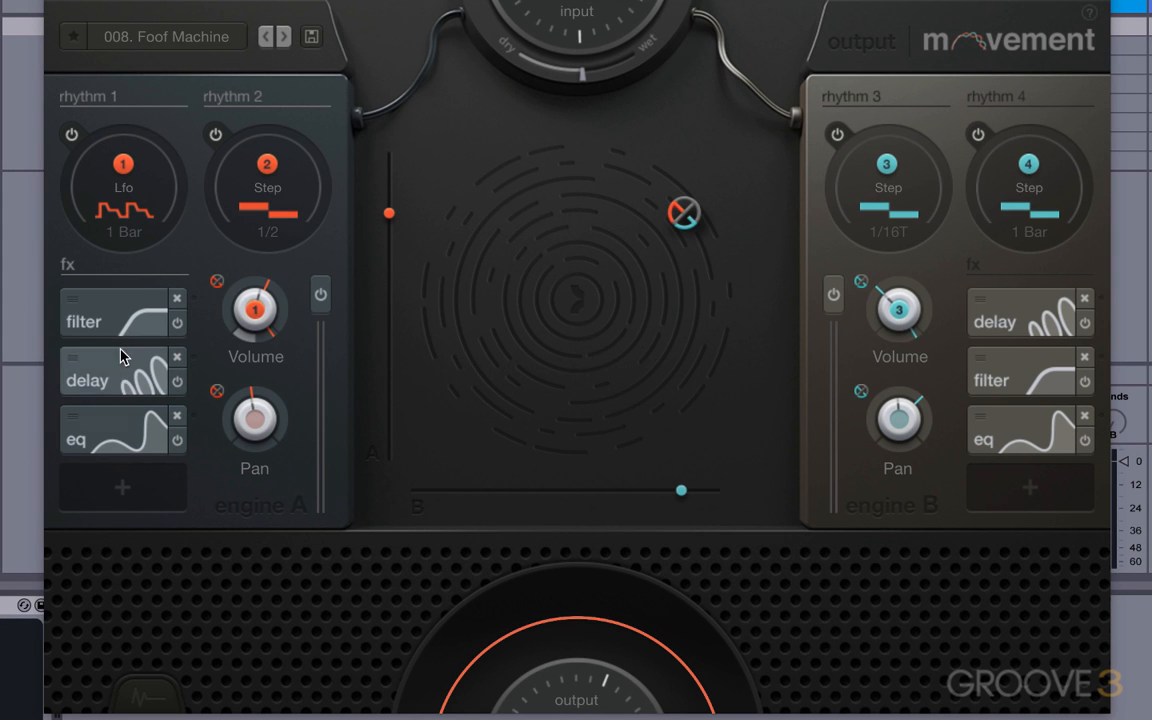
- Add a reverb effect to engine A's empty slot and close its settings
{"action": "left_click", "coordinate": [112, 490]}
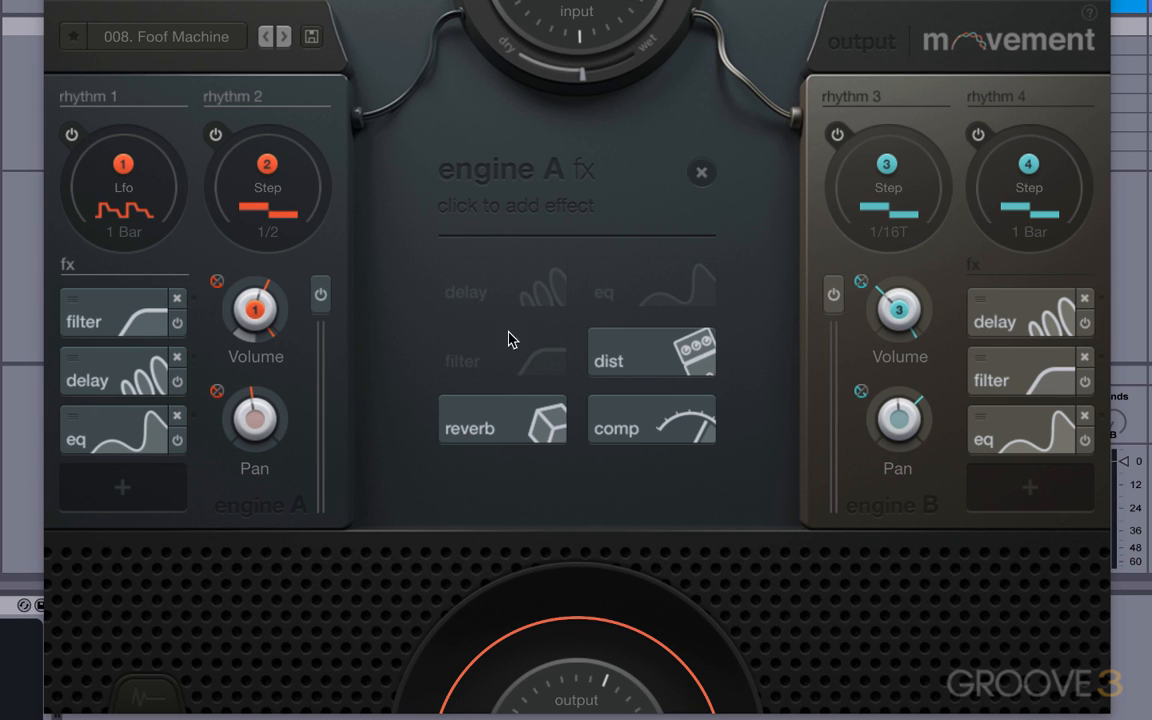
{"action": "left_click", "coordinate": [530, 425]}
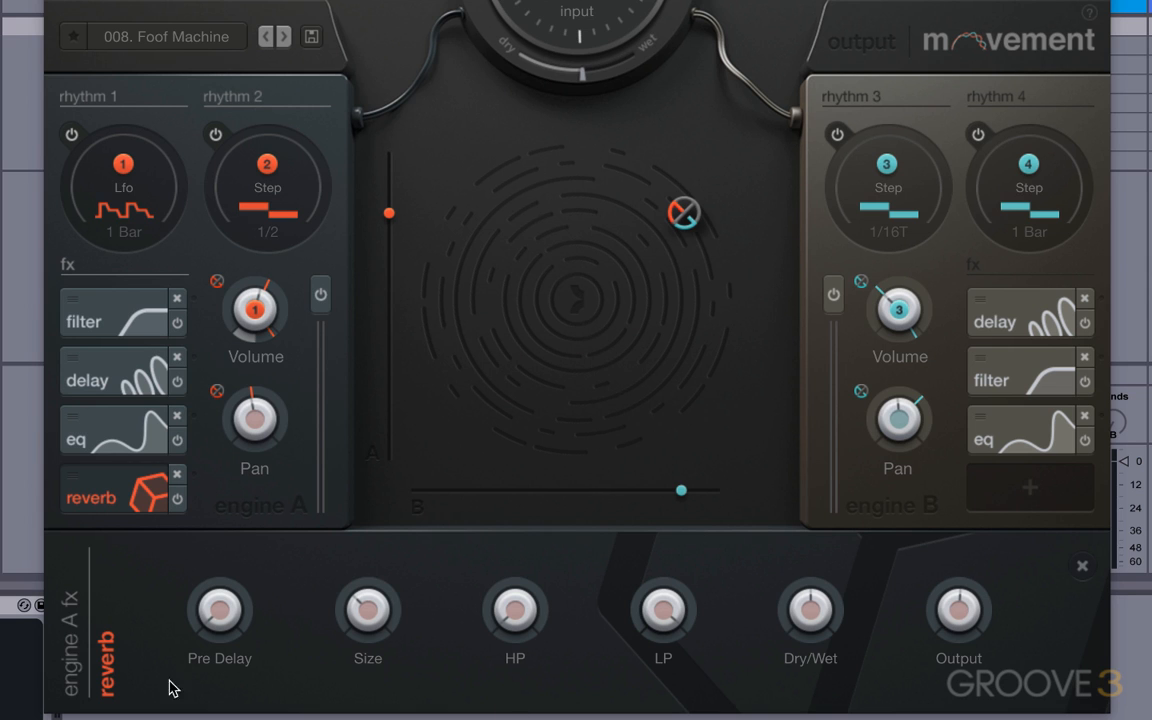
{"action": "left_click", "coordinate": [1082, 566]}
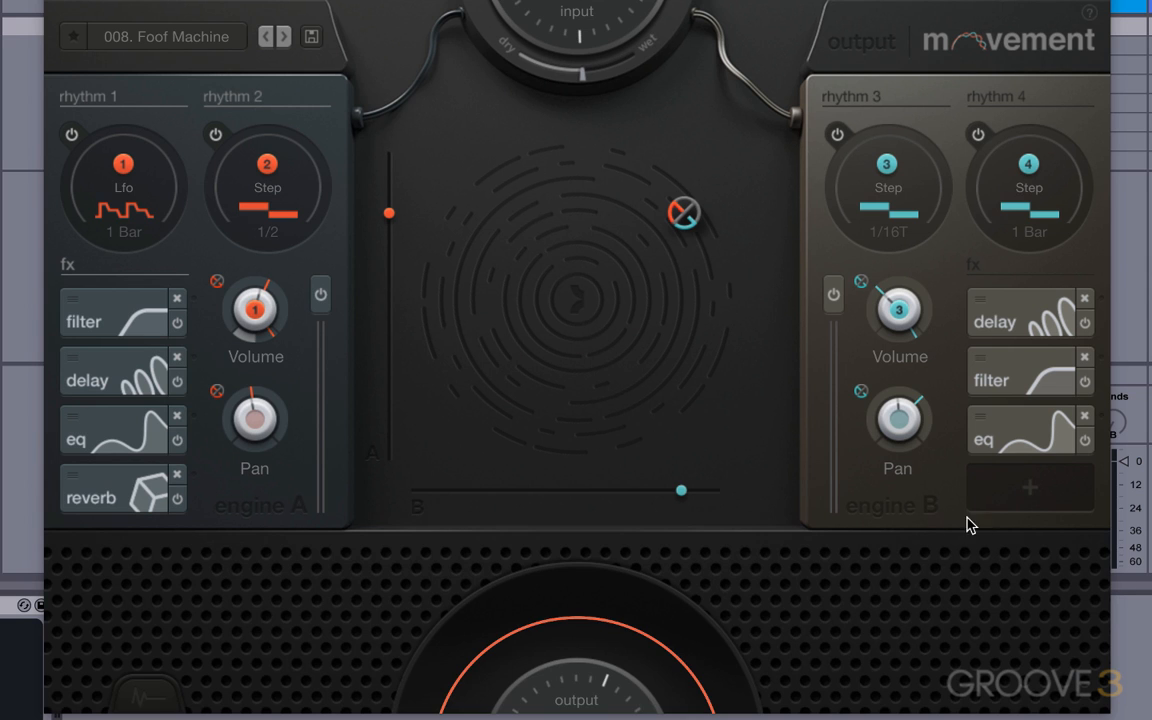
- Add a compressor effect to engine B's empty slot and close its settings
{"action": "left_click", "coordinate": [1034, 490]}
{"action": "left_click", "coordinate": [640, 430]}
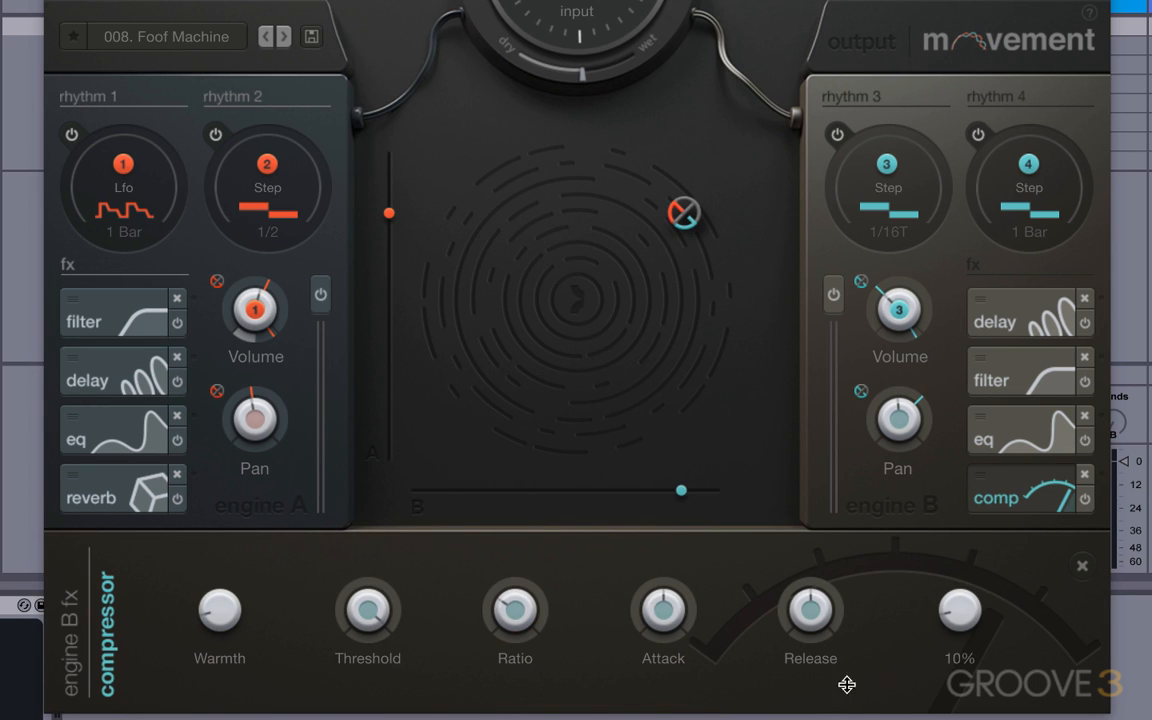
{"action": "left_click", "coordinate": [1081, 566]}
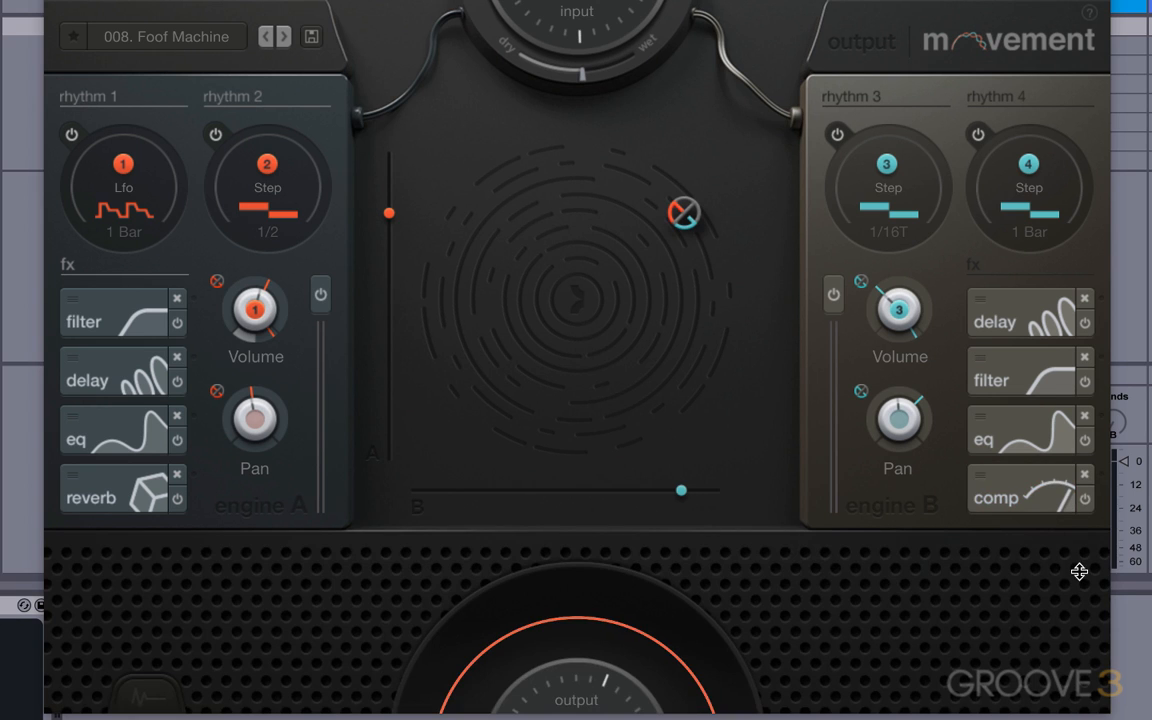
- Remove the reverb, EQ and delay effects from engine A, keeping only the filter
{"action": "left_click", "coordinate": [177, 474]}
{"action": "left_click", "coordinate": [177, 415]}
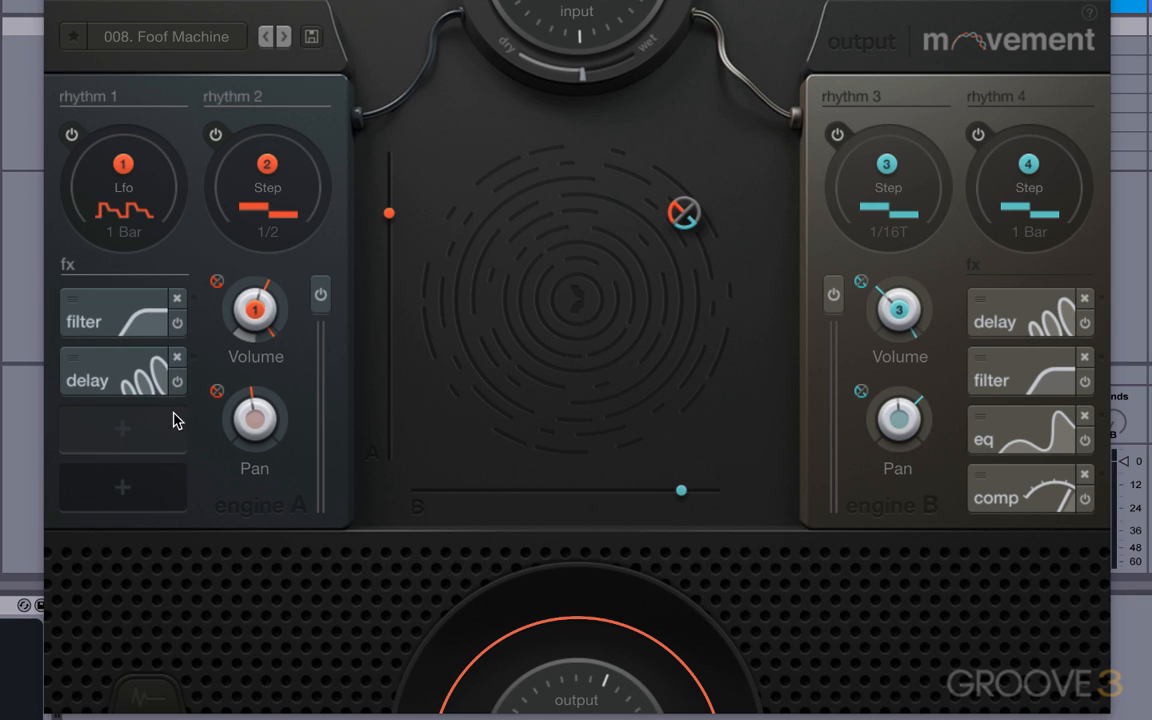
{"action": "left_click", "coordinate": [177, 357]}
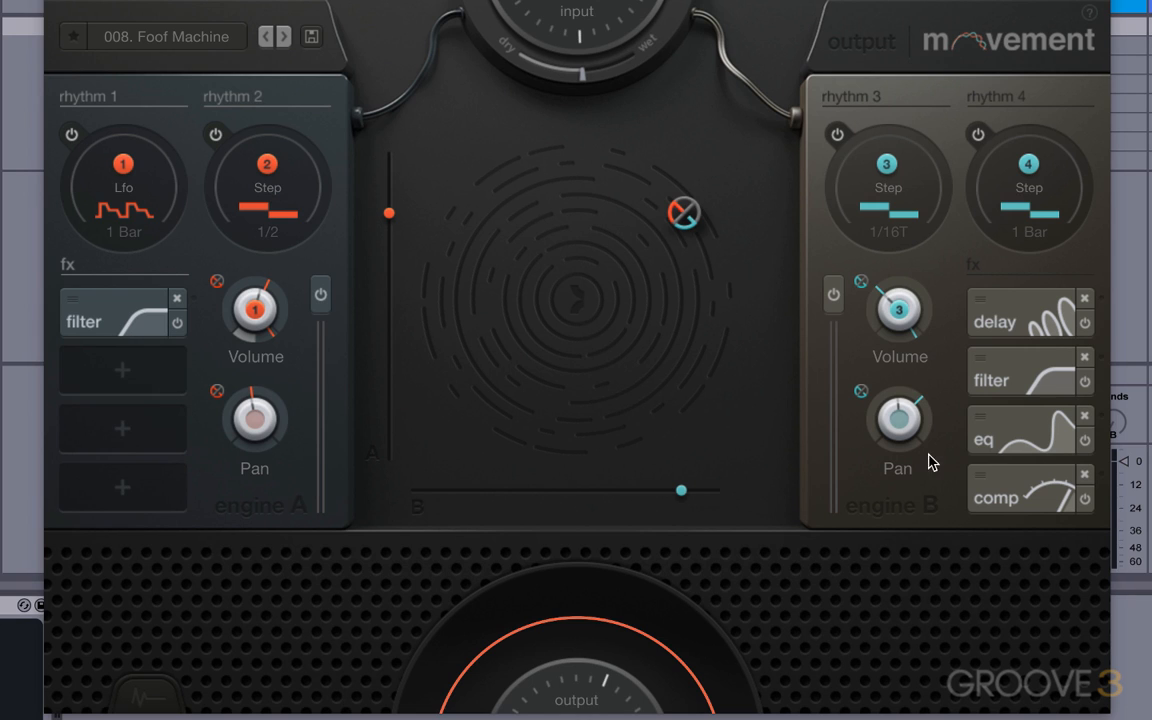
- Bypass the EQ, compressor, filter and delay effects on engine B
{"action": "left_click", "coordinate": [1084, 440]}
{"action": "left_click", "coordinate": [1085, 499]}
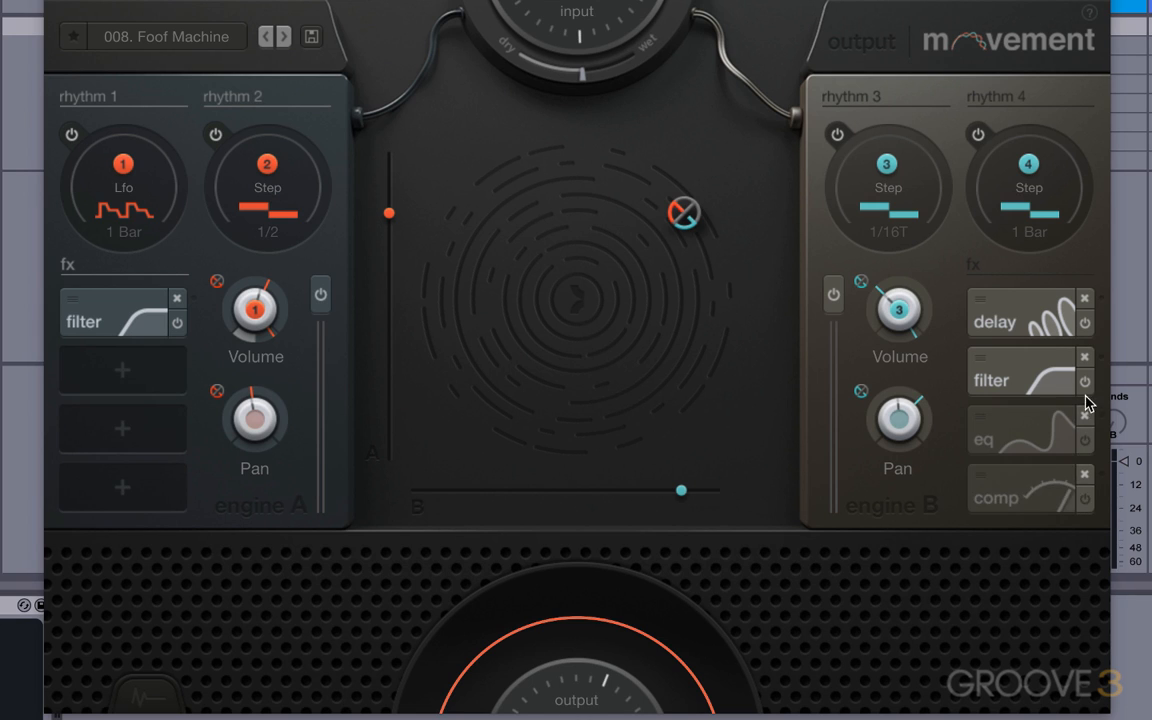
{"action": "left_click", "coordinate": [1084, 381]}
{"action": "left_click", "coordinate": [1084, 323]}
- Re-enable the delay, filter, EQ and compressor effects on engine B
{"action": "left_click", "coordinate": [1085, 323]}
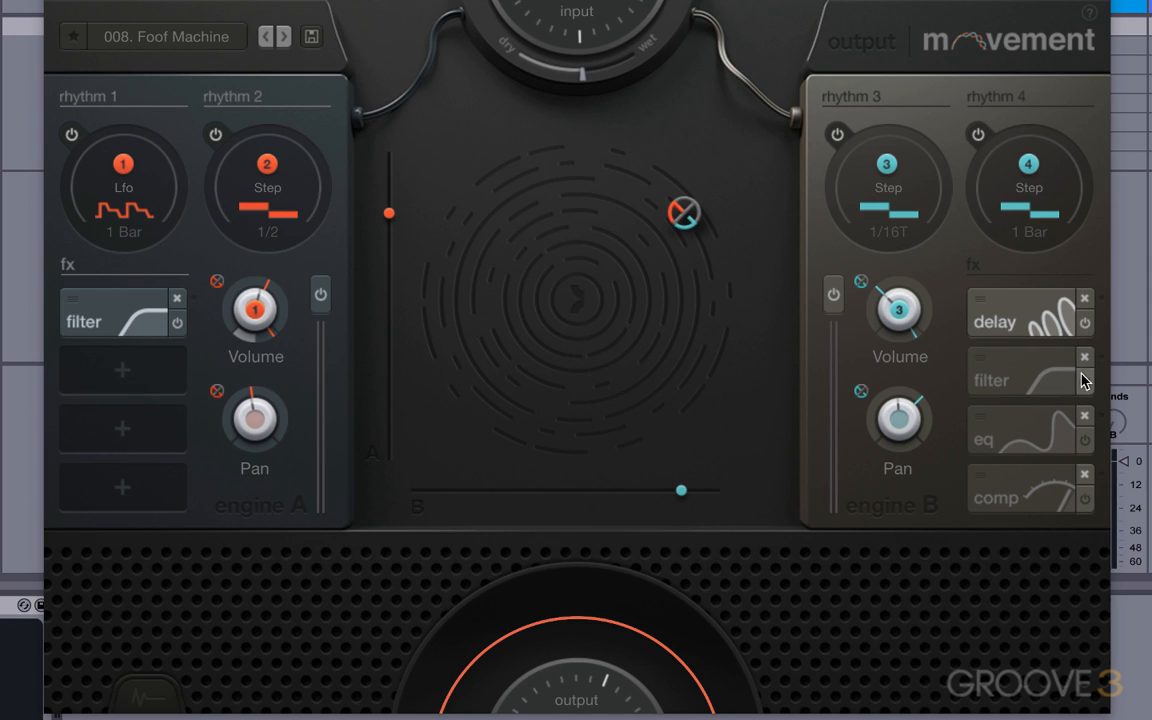
{"action": "left_click", "coordinate": [1084, 381]}
{"action": "left_click", "coordinate": [1084, 440]}
{"action": "left_click", "coordinate": [1085, 499]}
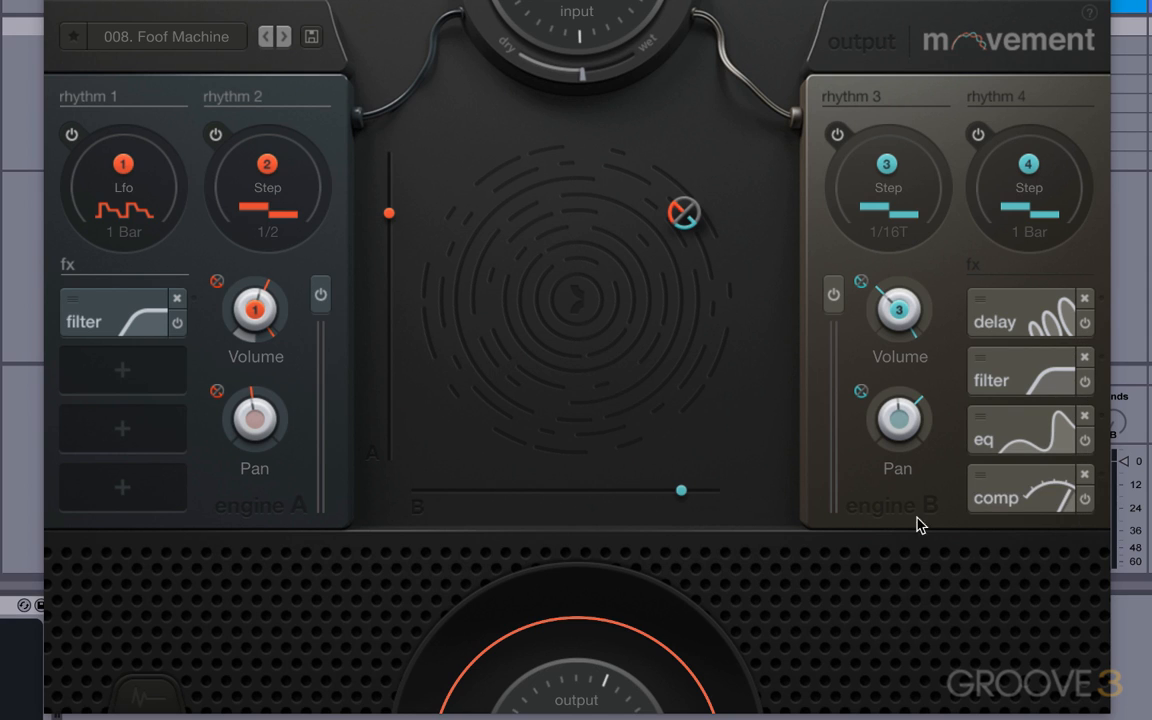
- Switch engines A and B off and turn both back on
{"action": "left_click", "coordinate": [320, 294]}
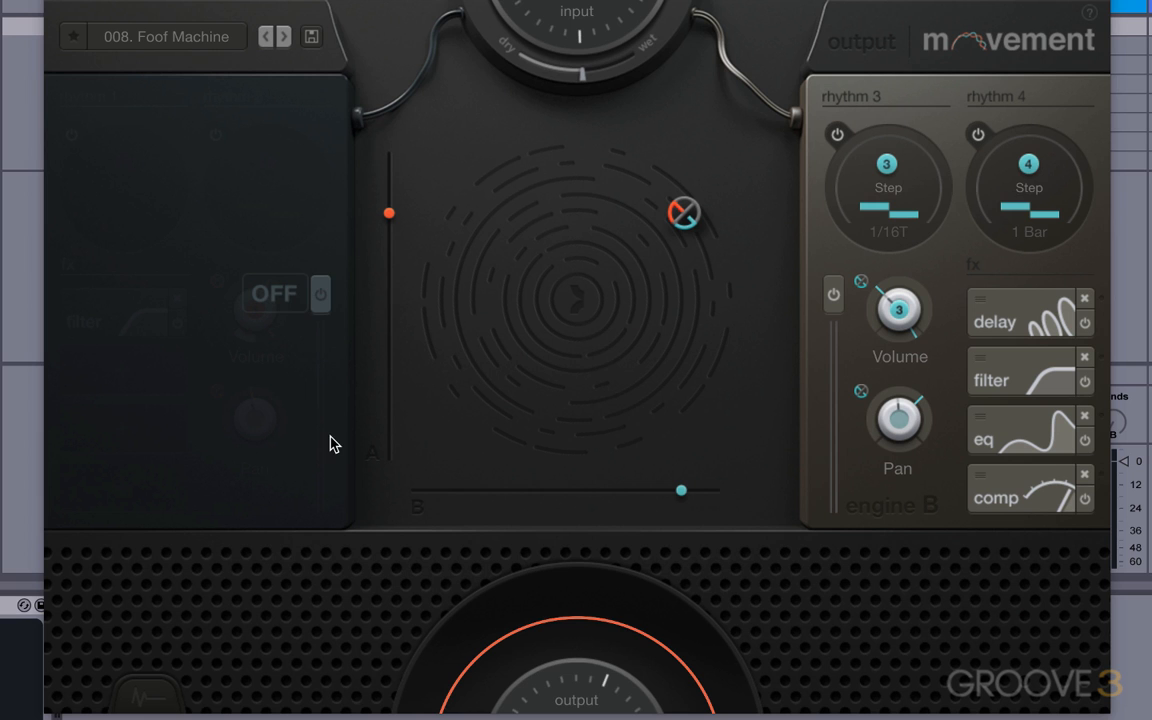
{"action": "left_click", "coordinate": [834, 296]}
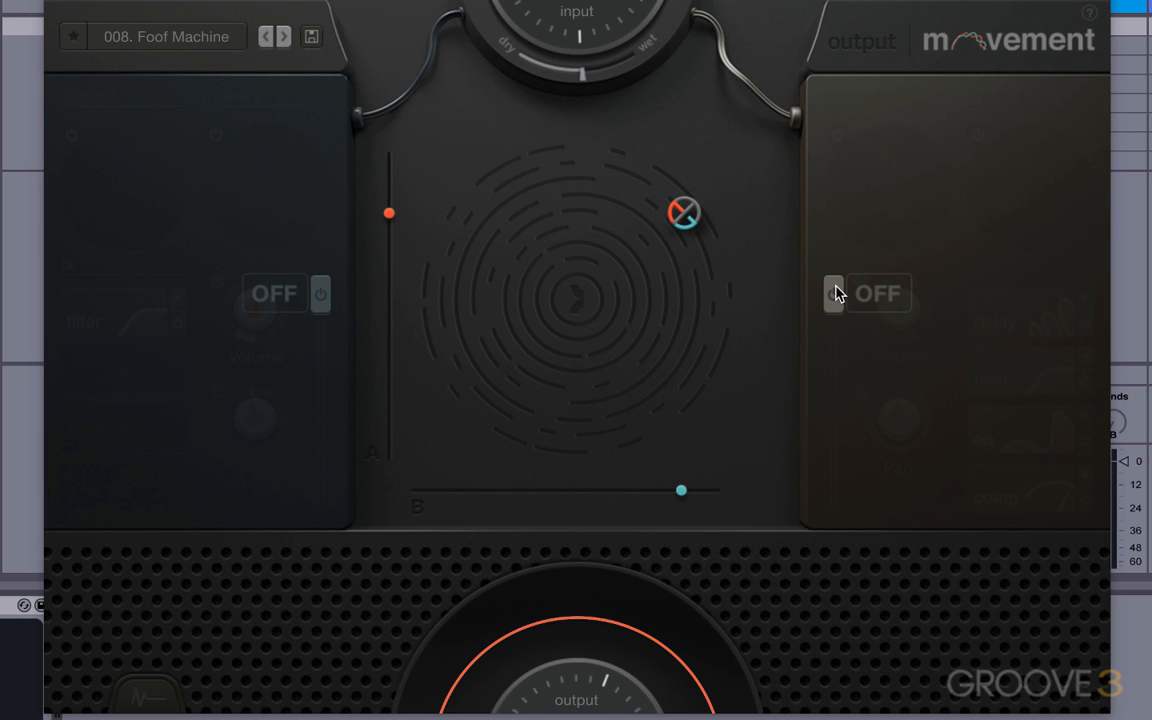
{"action": "left_click", "coordinate": [834, 294]}
{"action": "left_click", "coordinate": [320, 294]}
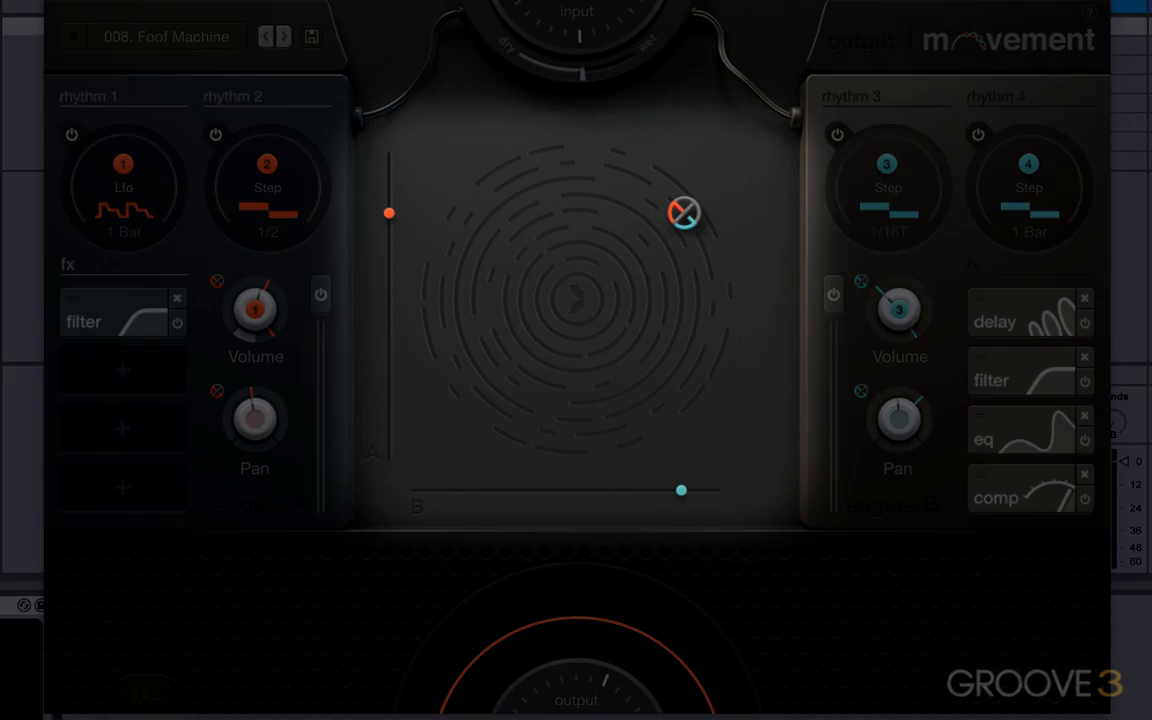
- Move the XY macro control close to the centre of the pad, trying the separate engine A and B sliders as well
{"action": "left_click_drag", "start_coordinate": [690, 219], "coordinate": [657, 222]}
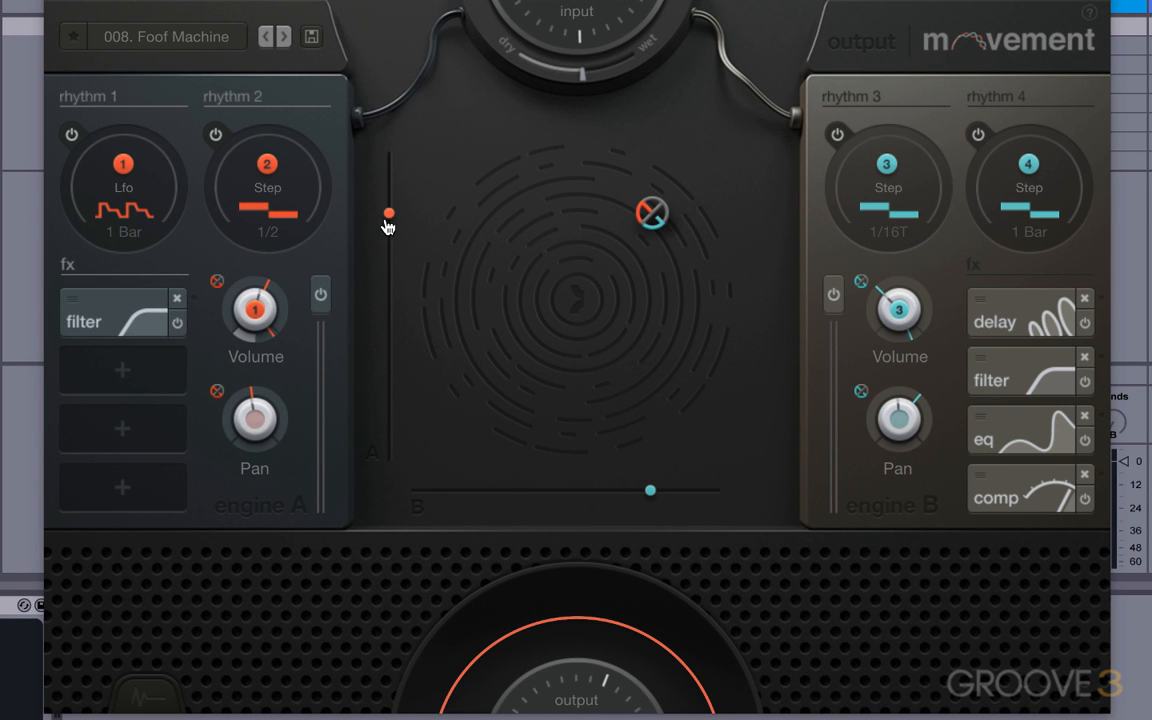
{"action": "left_click_drag", "start_coordinate": [388, 226], "coordinate": [390, 266]}
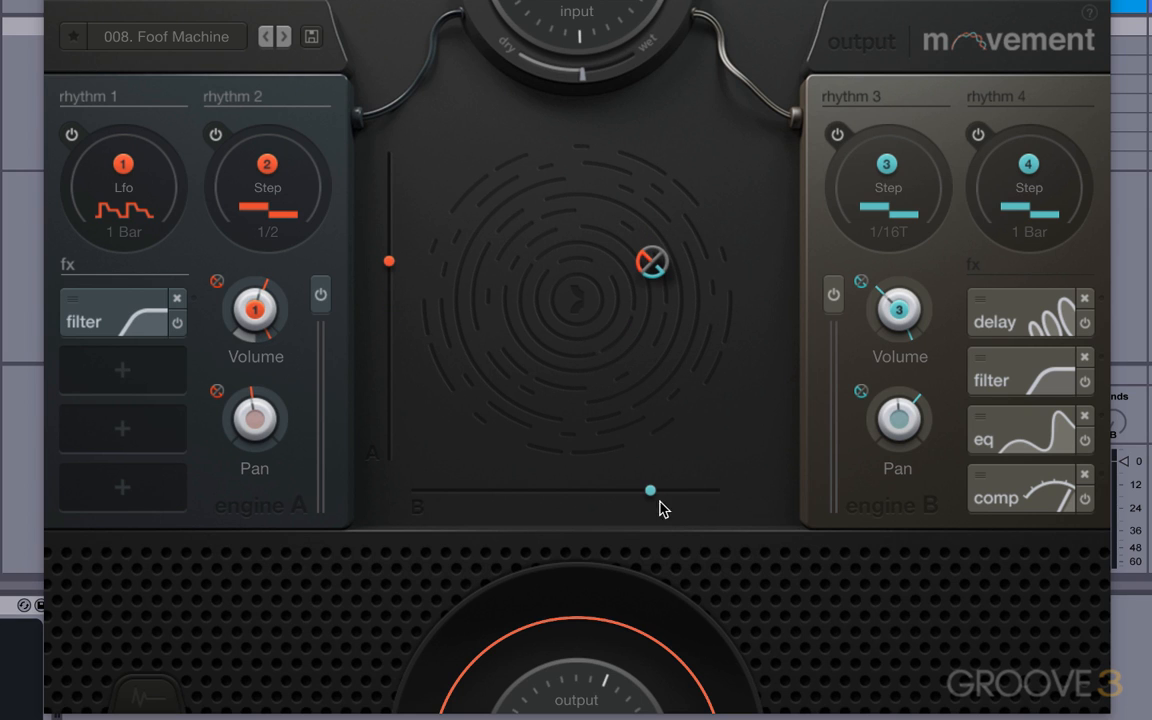
{"action": "left_click_drag", "start_coordinate": [650, 491], "coordinate": [625, 488]}
{"action": "left_click_drag", "start_coordinate": [621, 258], "coordinate": [584, 283]}
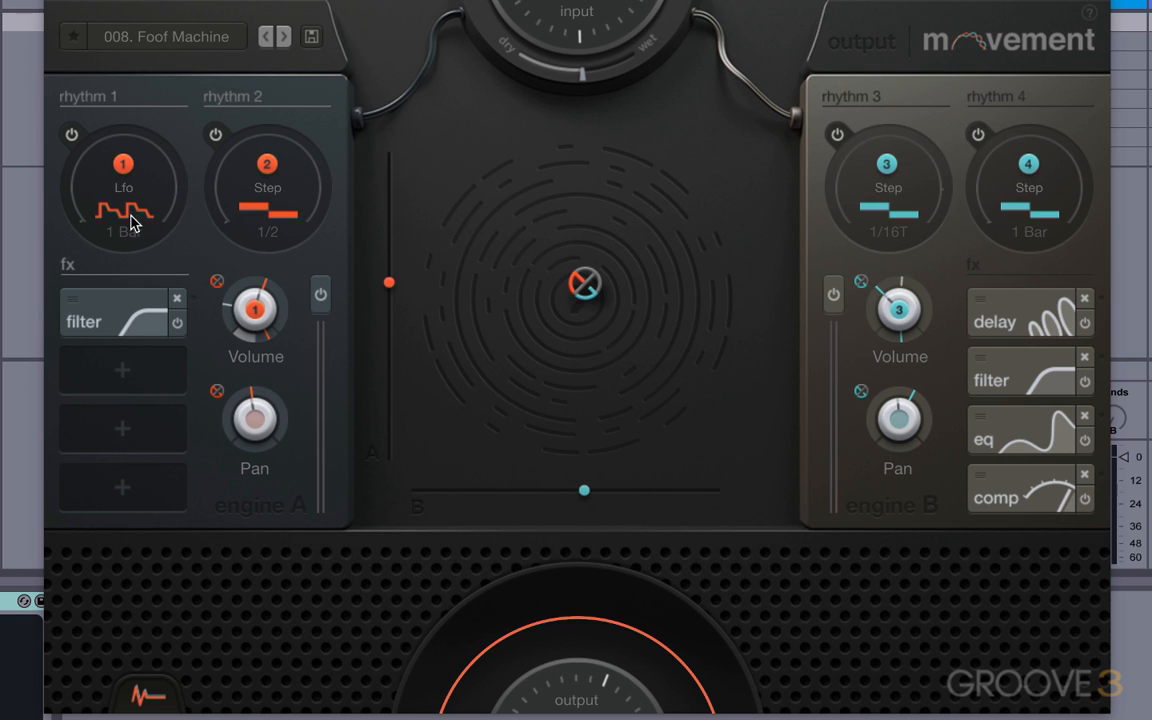
- Open the rhythm 1 settings and view the available LFO shapes
{"action": "left_click", "coordinate": [98, 168]}
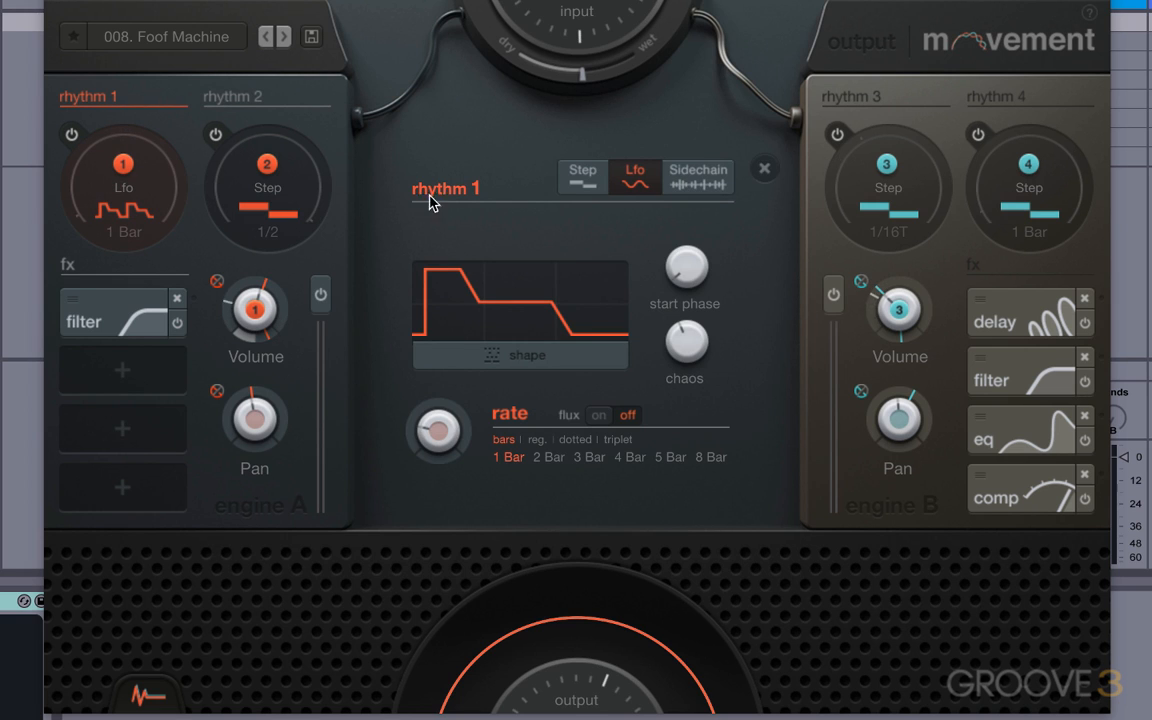
{"action": "left_click", "coordinate": [527, 355]}
{"action": "left_click", "coordinate": [500, 203]}
- Try rhythm 1 in Step mode with a random pattern and in Sidechain mode, and close its settings
{"action": "left_click", "coordinate": [583, 177]}
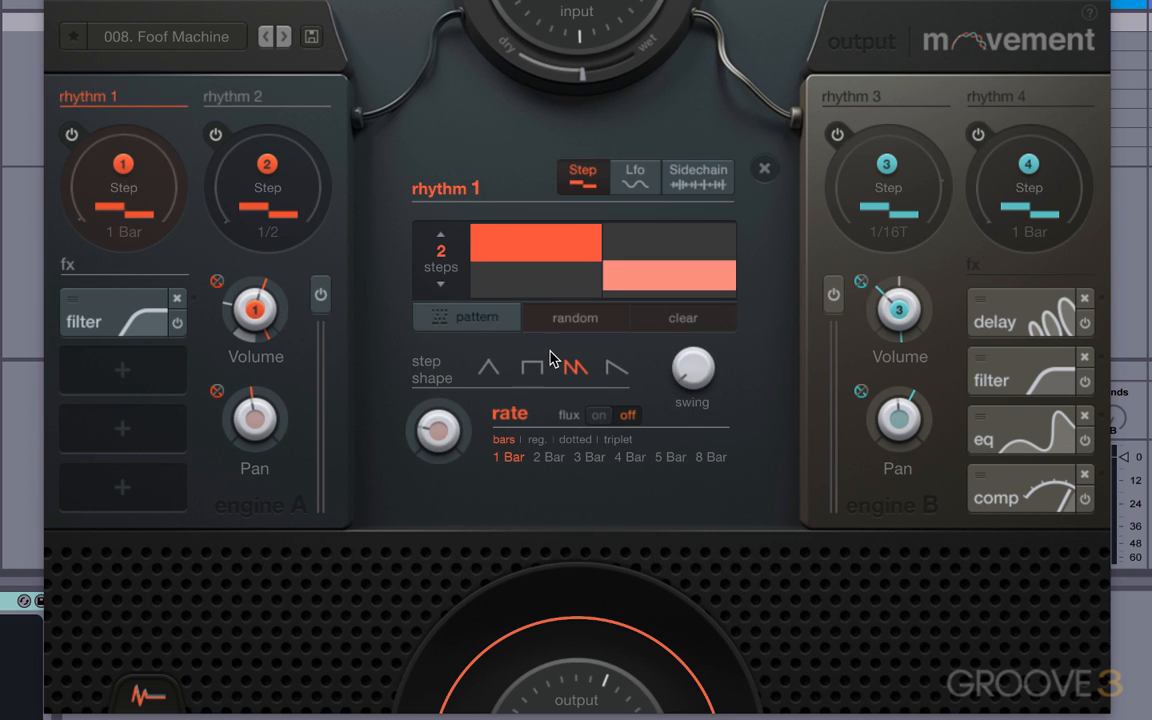
{"action": "left_click", "coordinate": [590, 318]}
{"action": "left_click", "coordinate": [698, 177]}
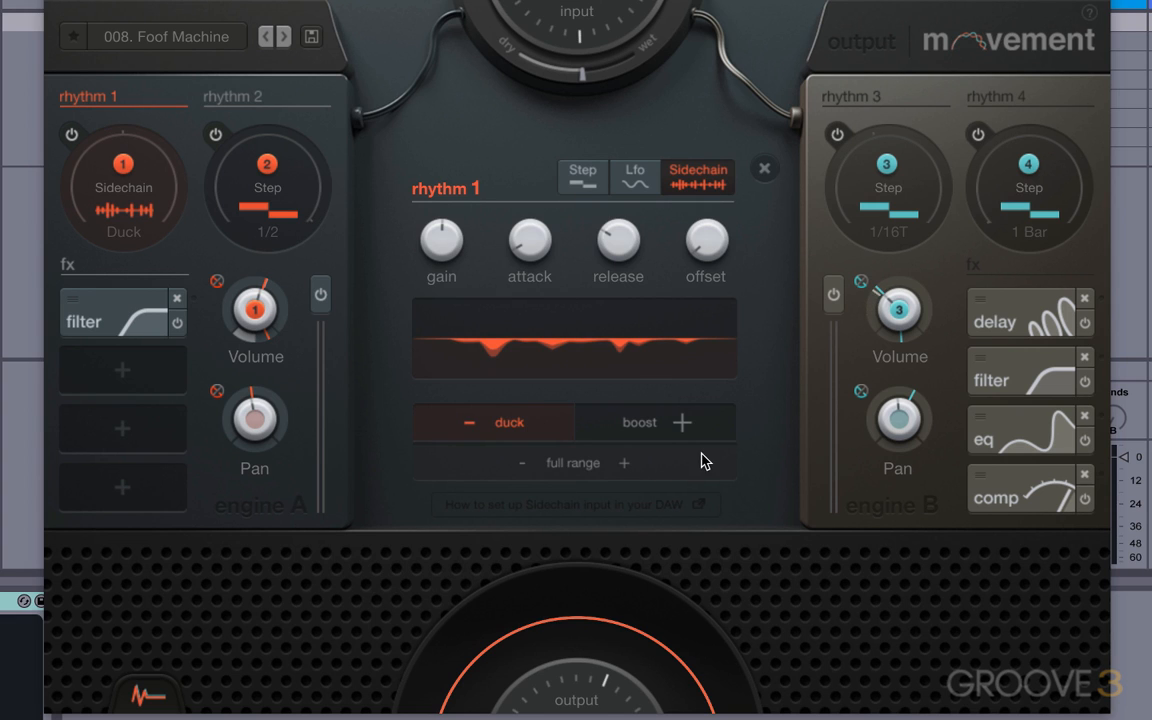
{"action": "left_click", "coordinate": [763, 168]}
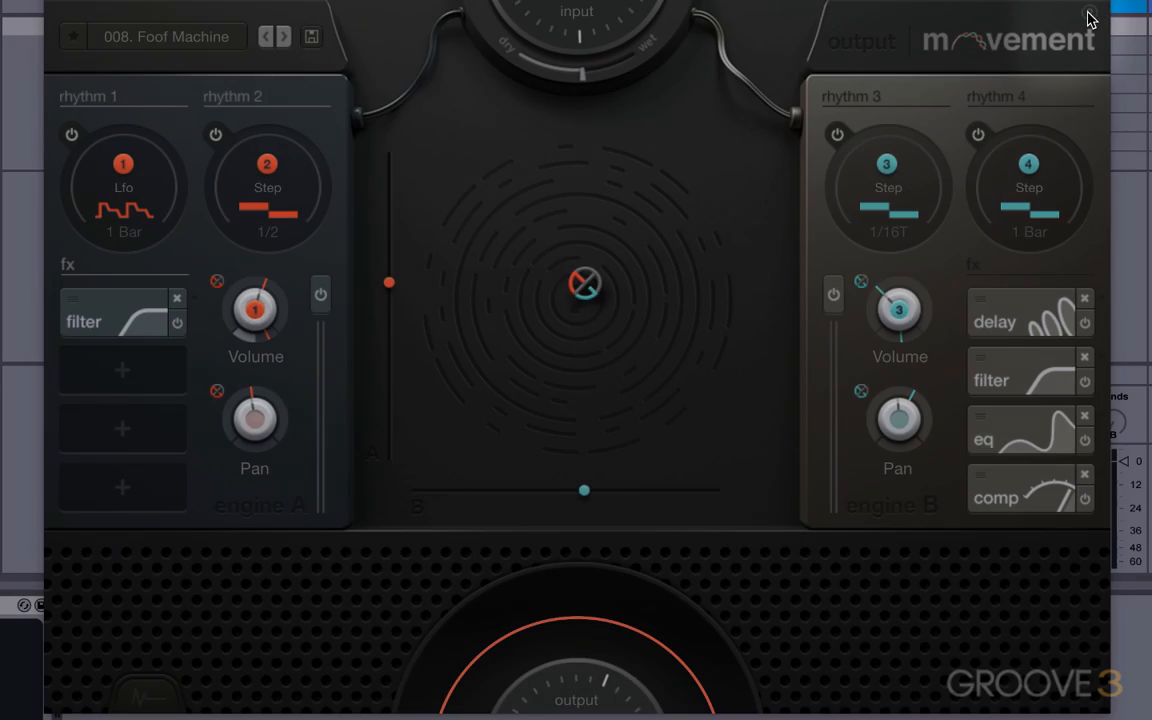
- View the help overlay that explains the interface controls and close it
{"action": "left_click", "coordinate": [1090, 18]}
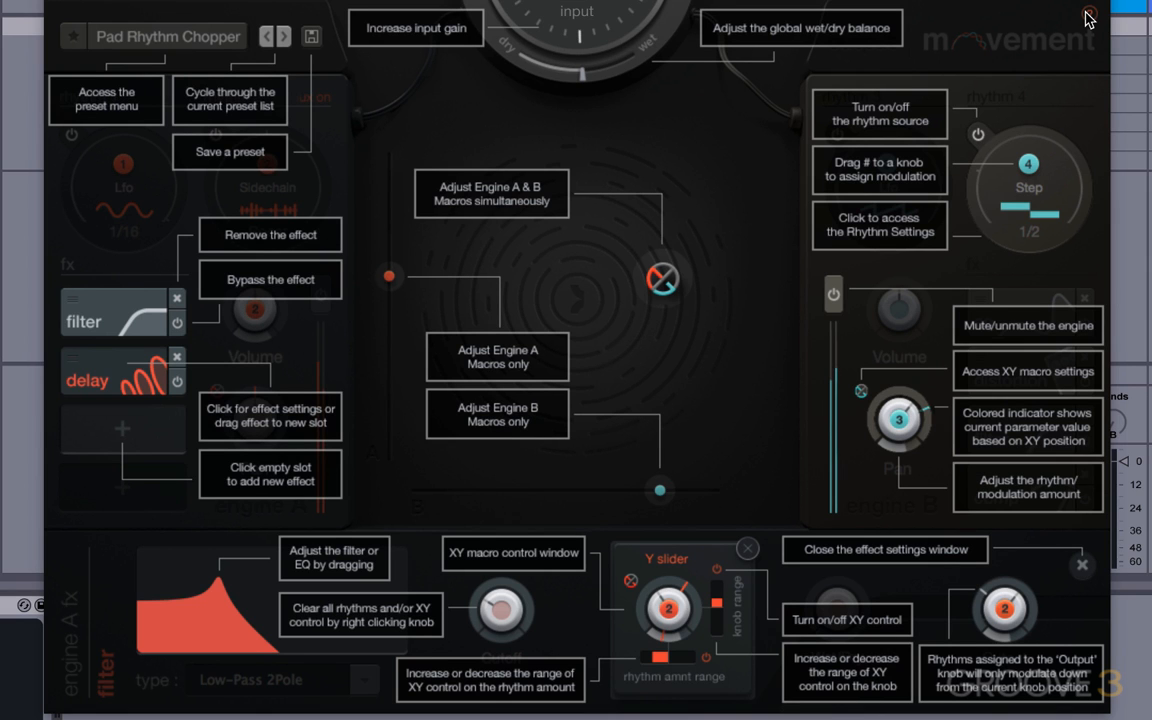
{"action": "left_click", "coordinate": [1090, 18]}
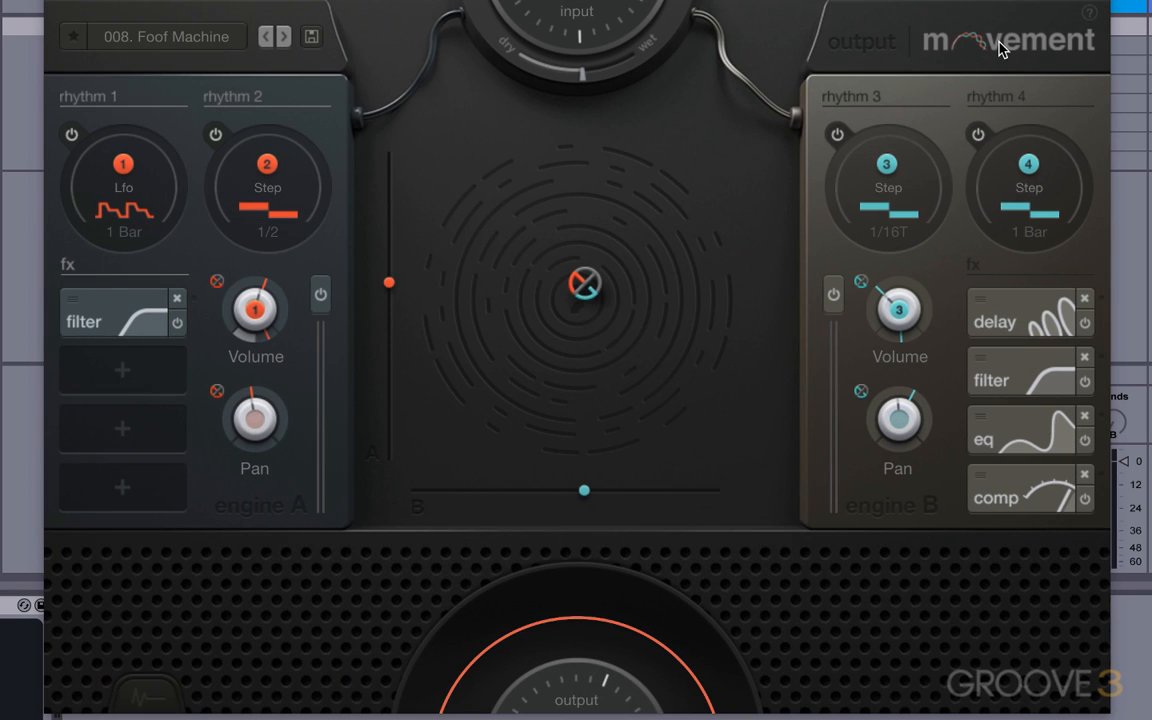